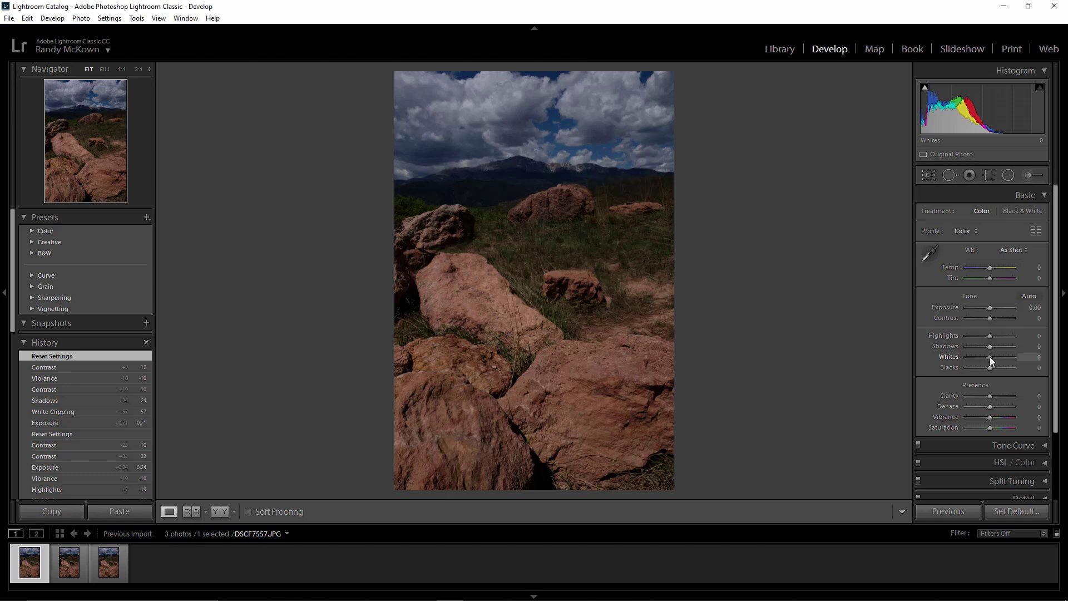
In the Basic panel, set Whites +67 while watching clipping, Shadows +43, Contrast +10 and Vibrance -10.
drag(990, 357, 1006, 359)
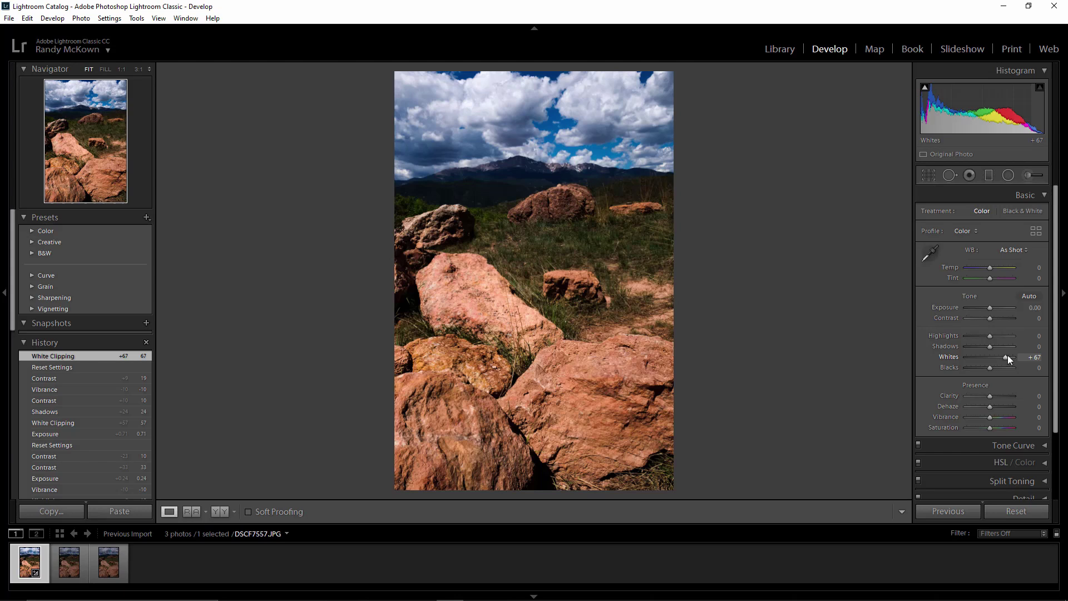
mouse_move(1006, 356)
mouse_down()
mouse_move(1016, 359)
mouse_move(1006, 363)
mouse_up()
drag(996, 346, 1000, 346)
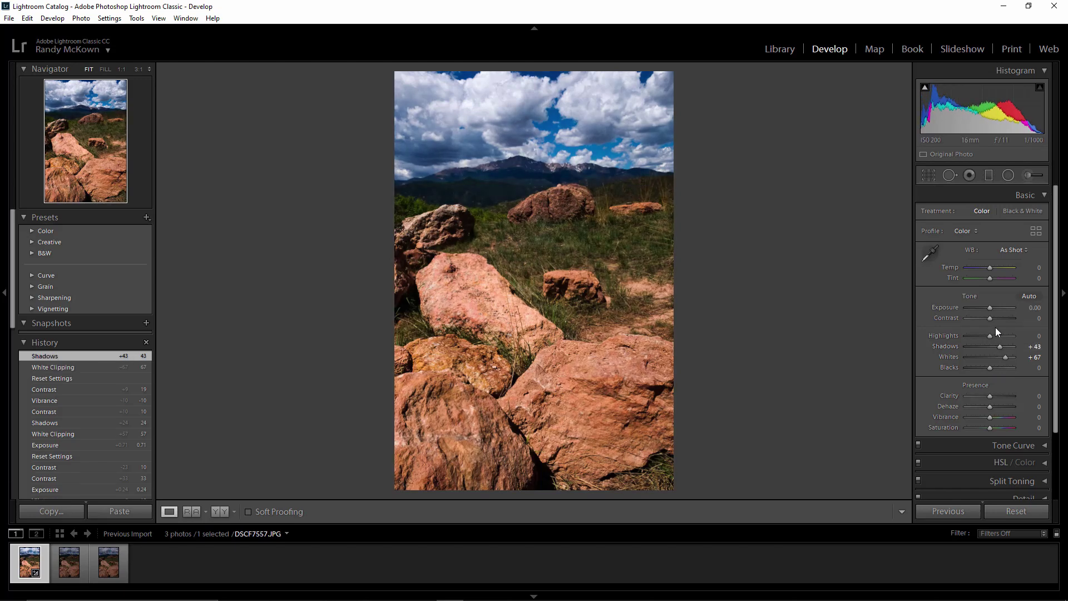
key(Up)
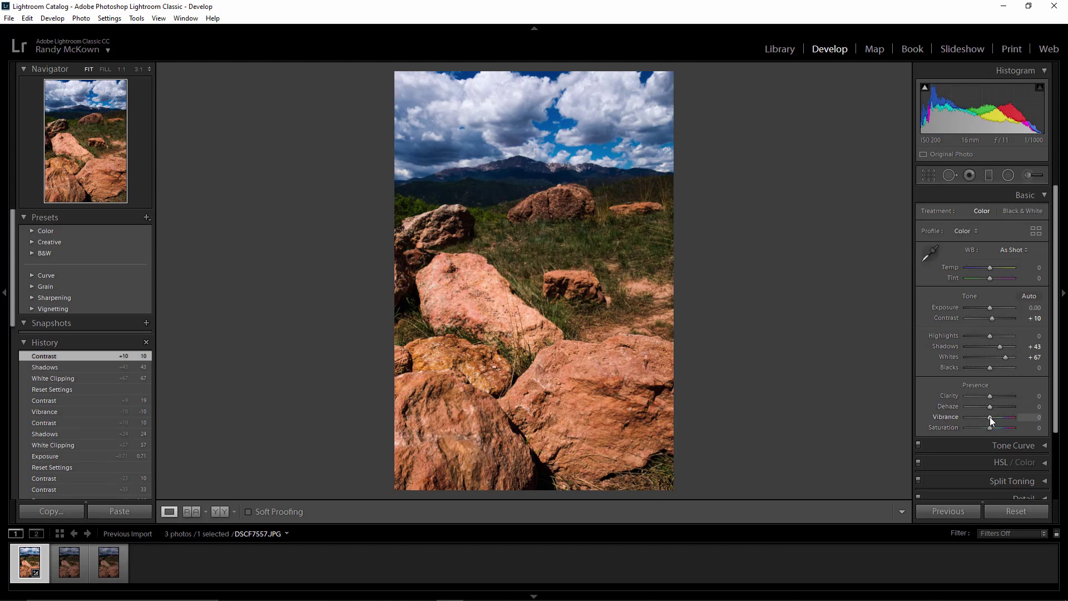
drag(990, 416, 987, 420)
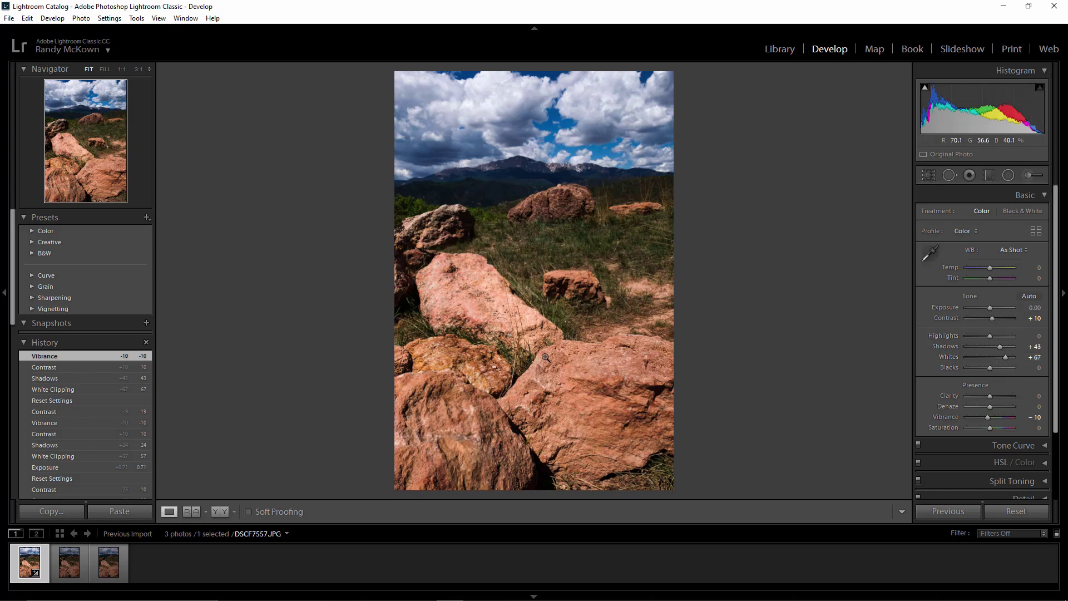
Select all three filmstrip photos and synchronize the first photo's Basic settings to them.
shift+click(105, 562)
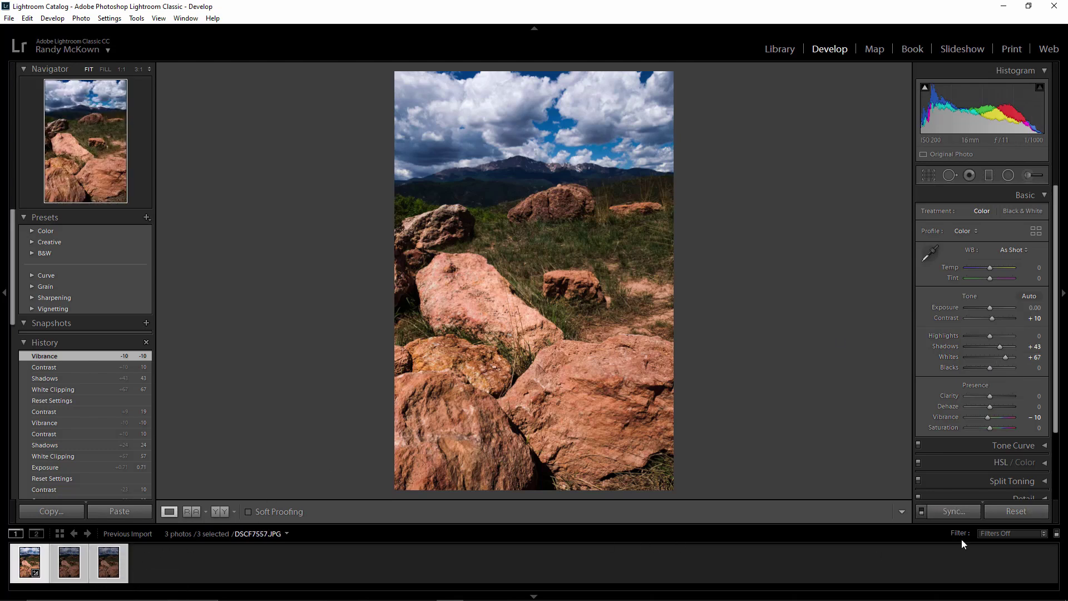
click(953, 510)
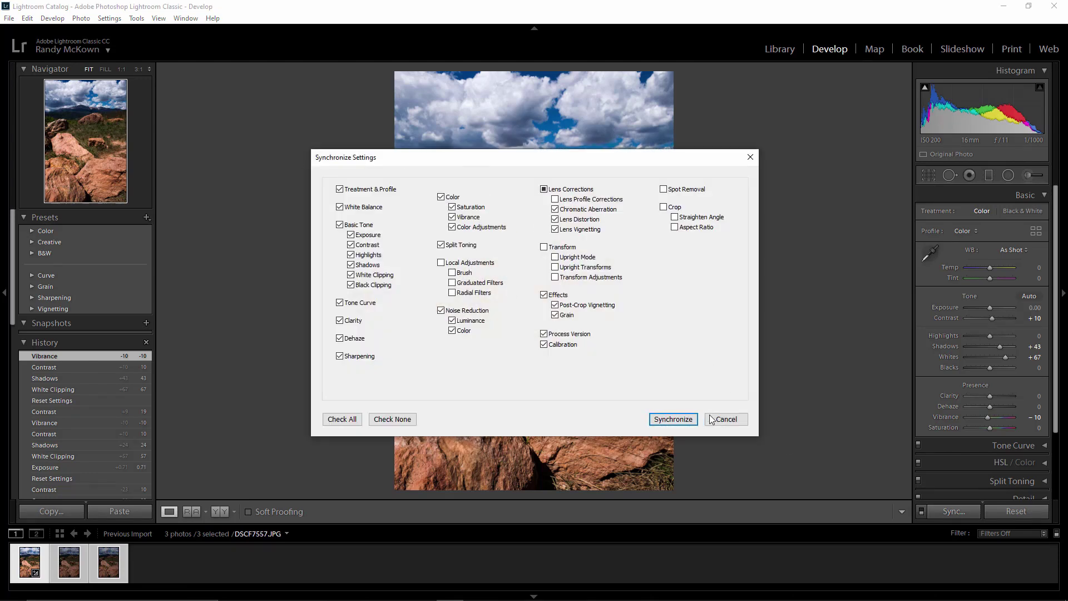
click(674, 419)
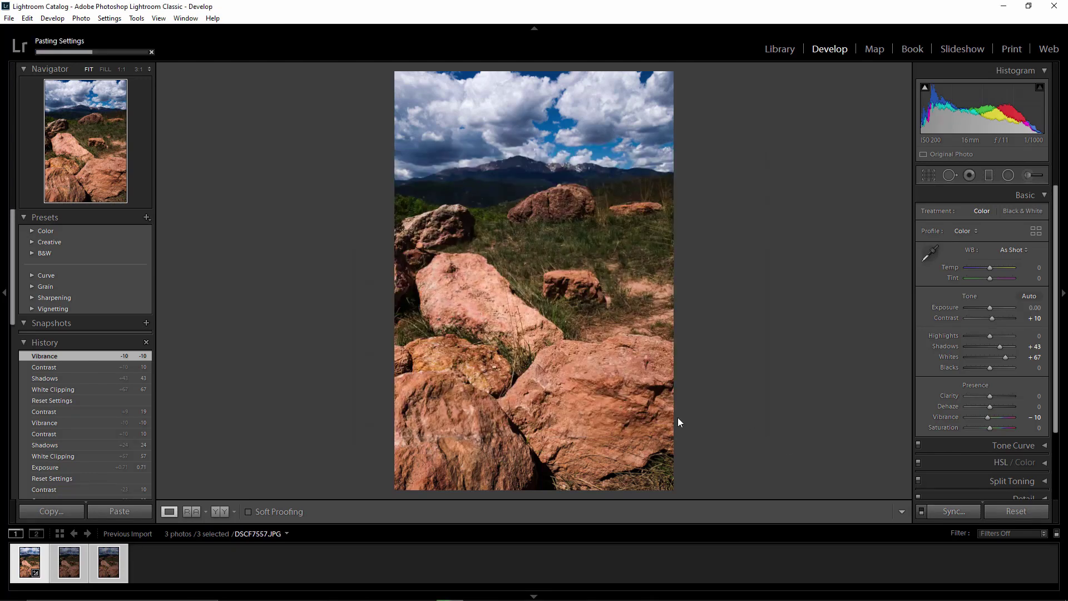
Step through the second, third and first photos to review the synced edits.
click(64, 564)
click(106, 568)
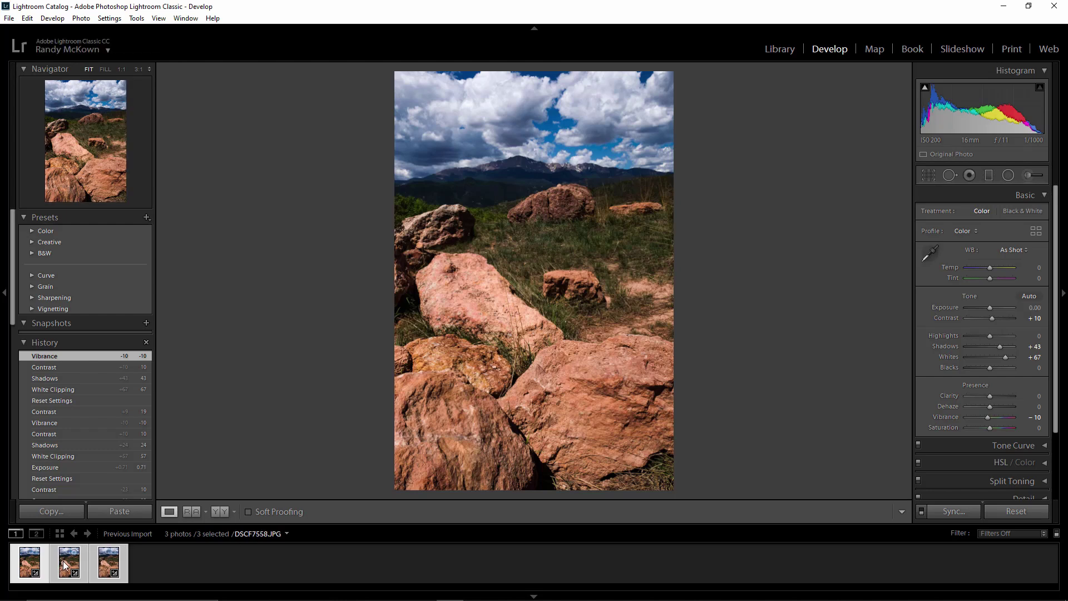
click(103, 568)
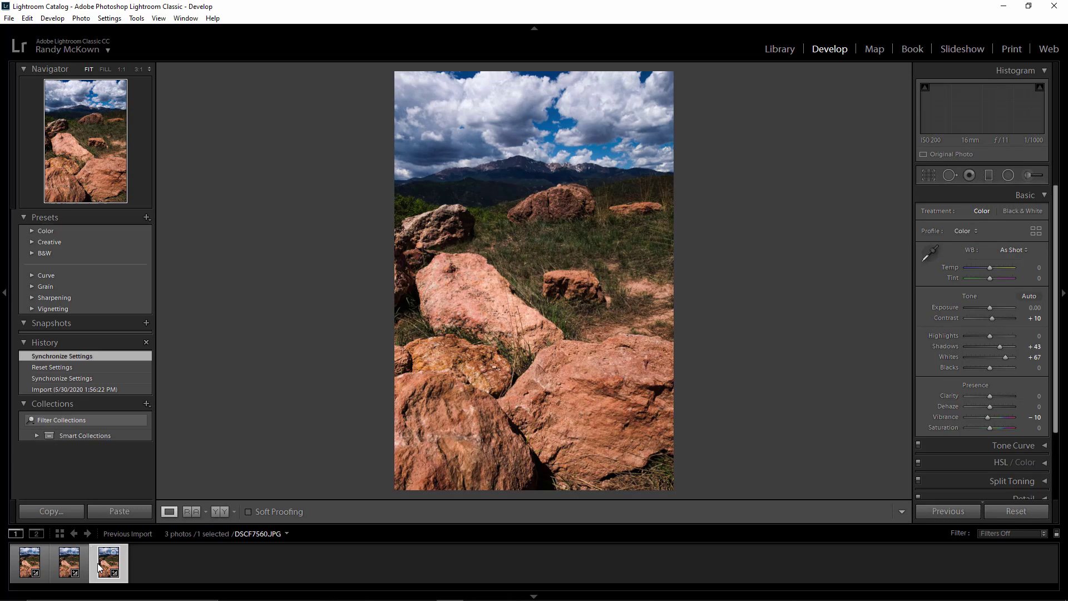
click(59, 565)
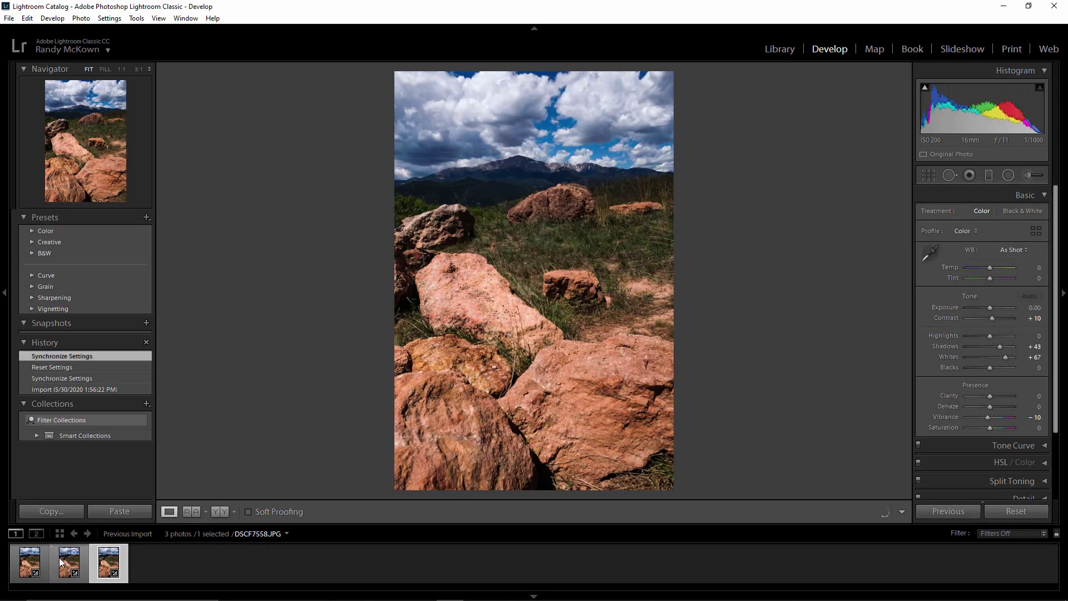
click(30, 563)
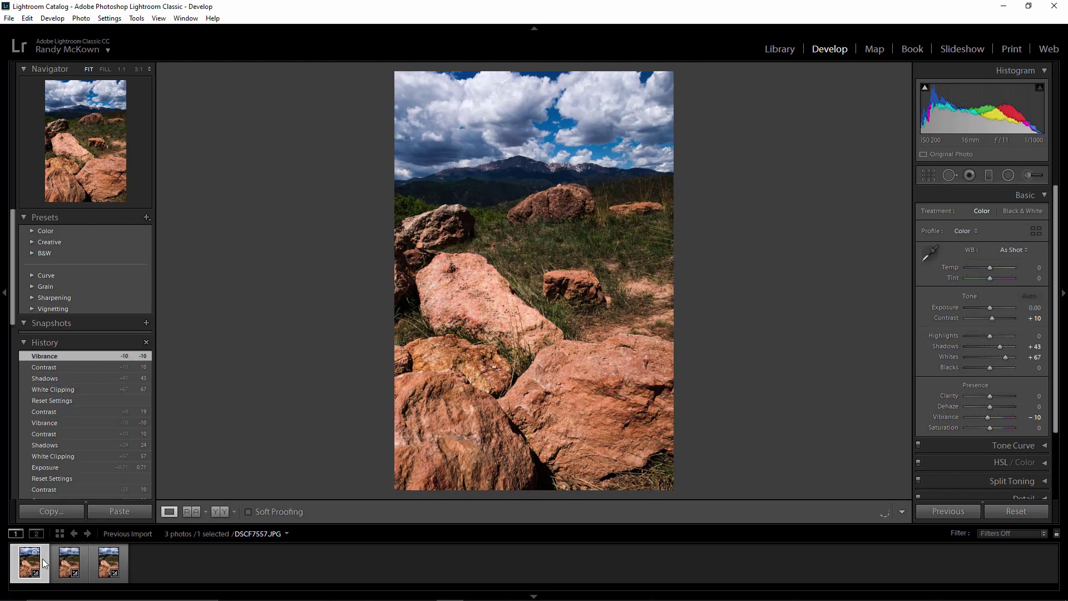
Compare the first and second photos at 1:1 on the rocks, then select all three photos.
click(476, 412)
drag(685, 371, 632, 371)
click(640, 280)
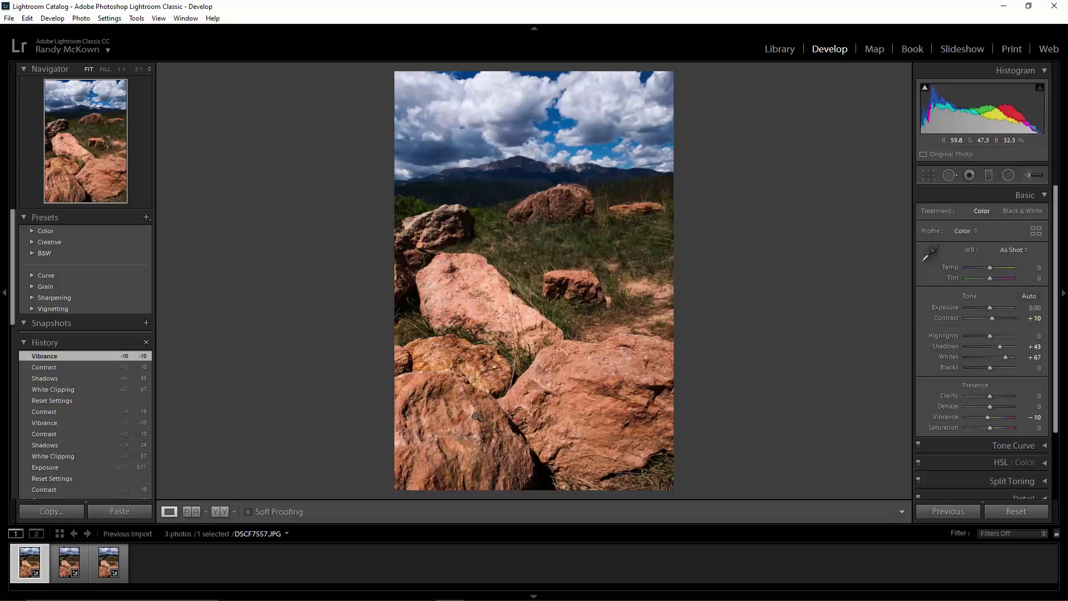
click(576, 284)
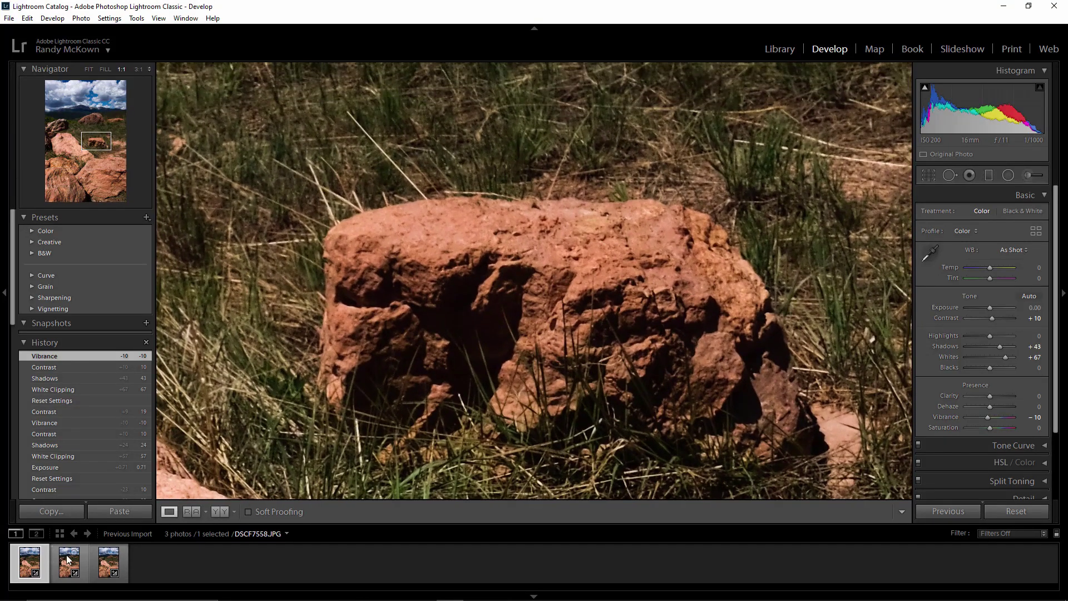
click(68, 559)
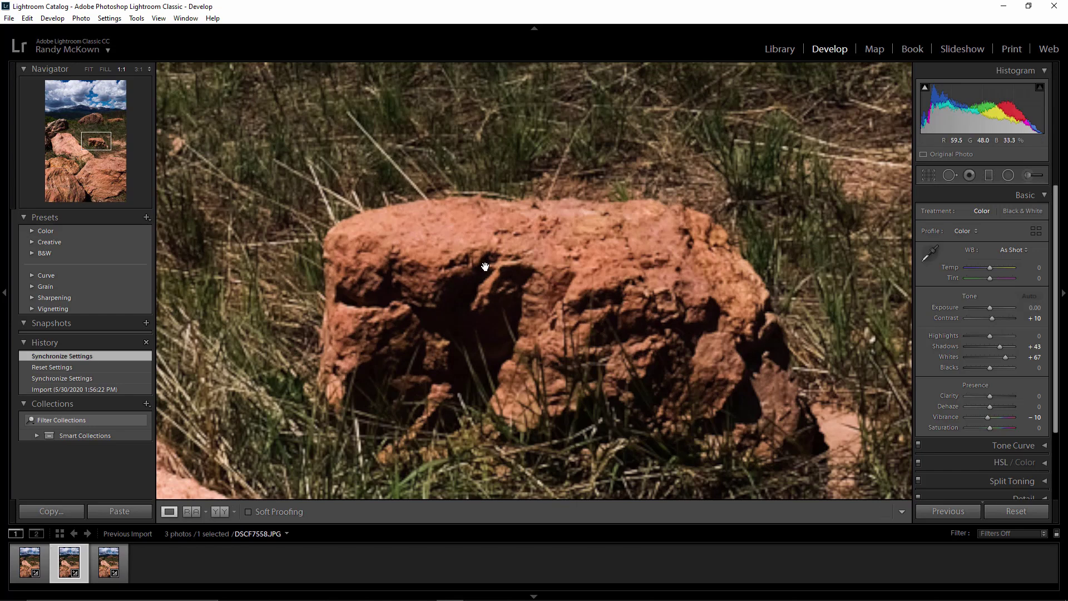
click(566, 304)
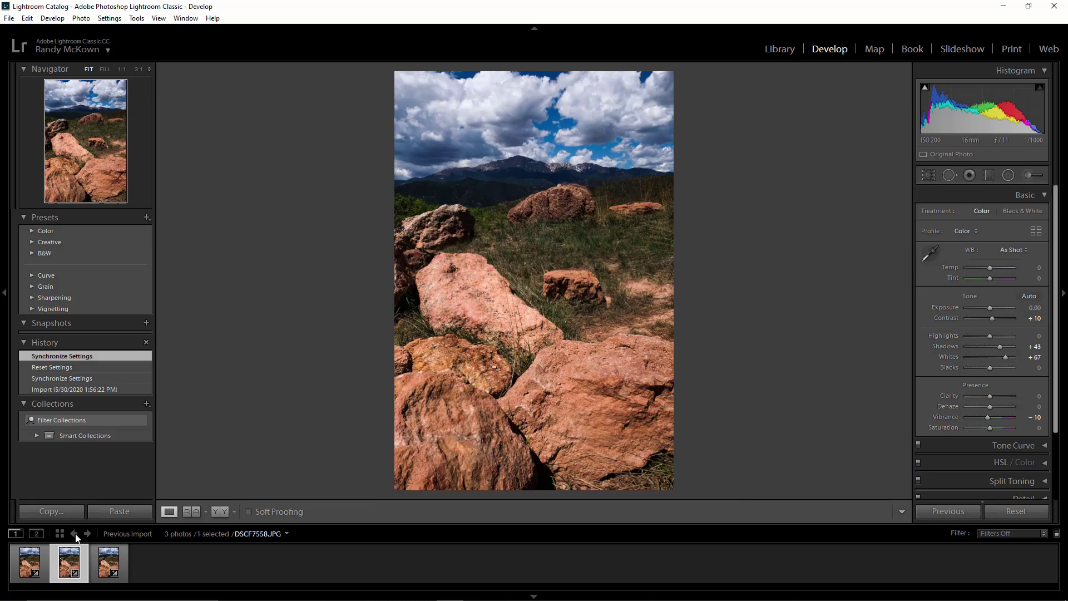
click(45, 570)
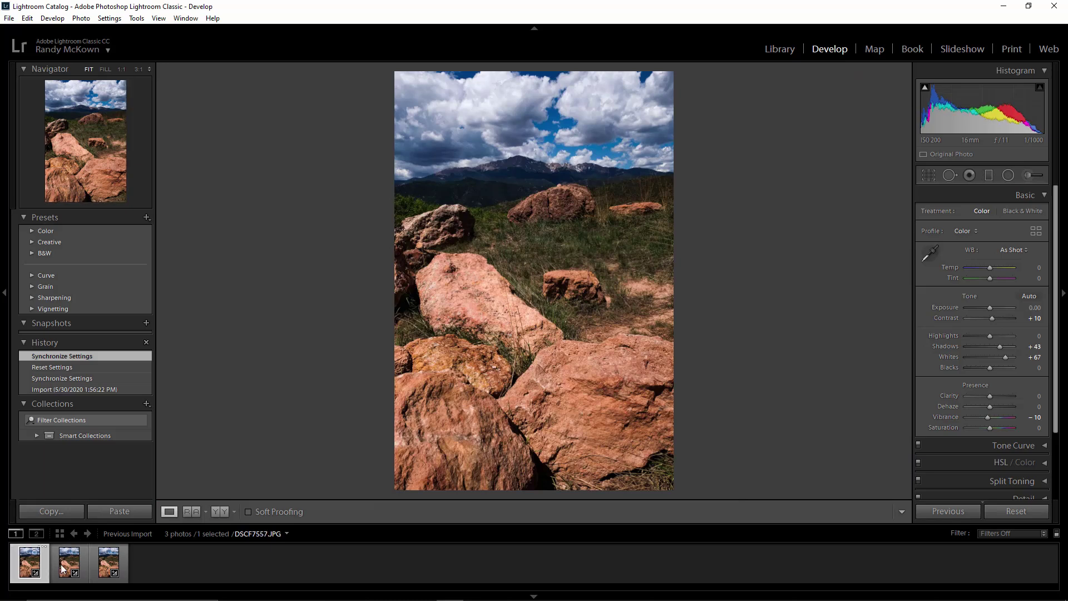
shift+click(100, 567)
Send the three selected photos to Photoshop with Edit In > Open as Layers in Photoshop.
right_click(101, 567)
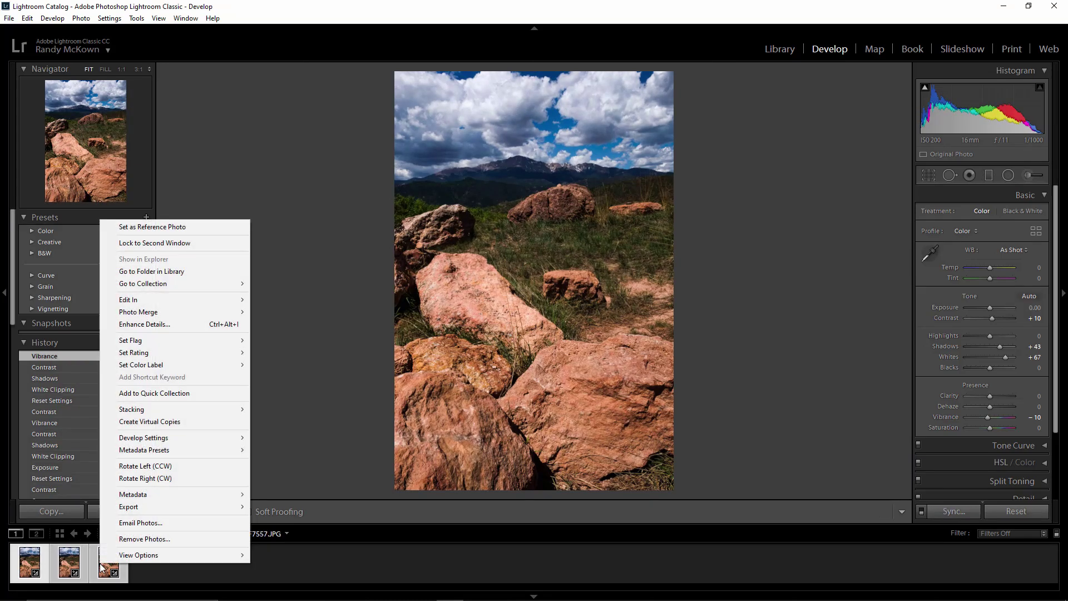
mouse_move(159, 302)
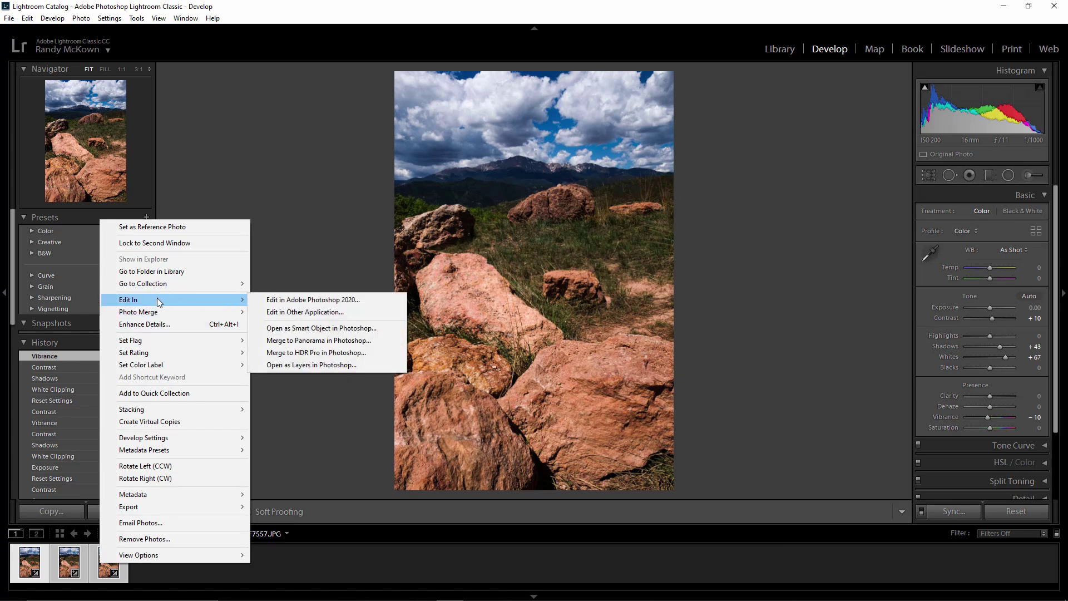
click(340, 366)
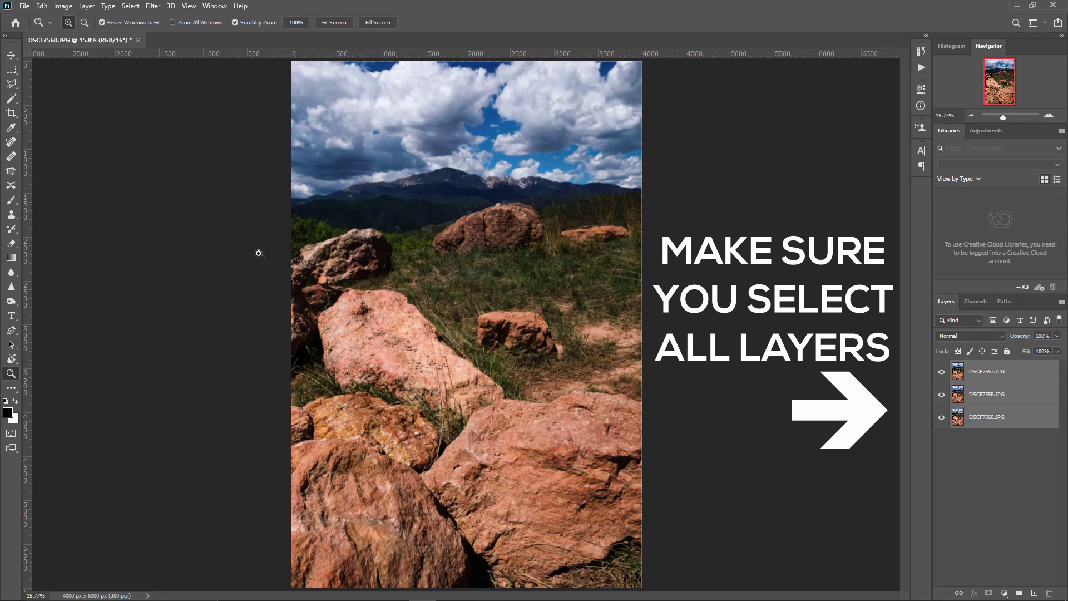
Auto-align the three layers with Auto projection, then zoom to about 88% to inspect before fitting.
click(43, 7)
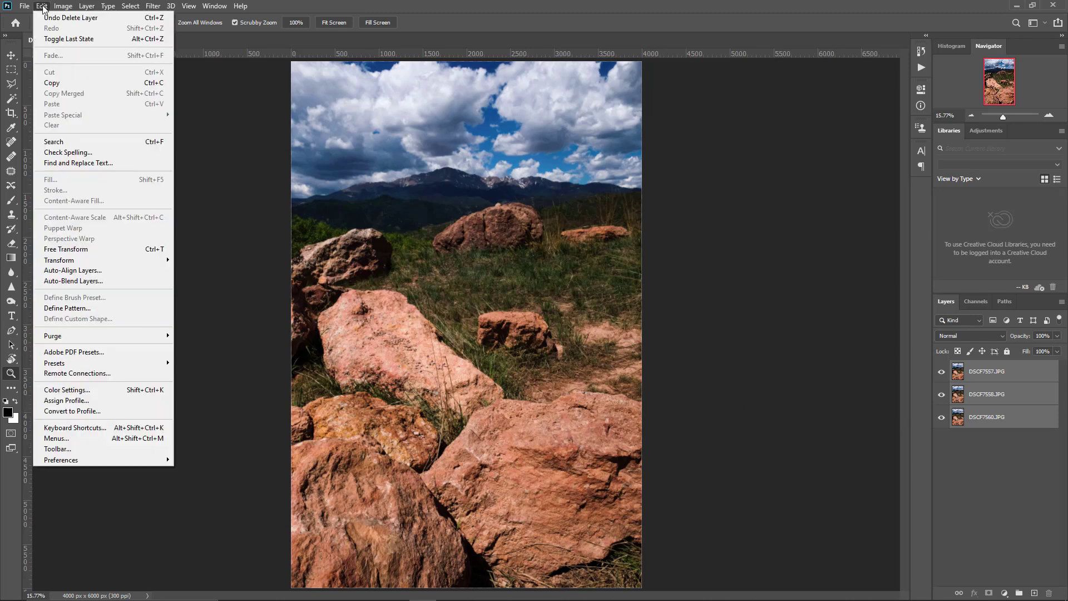
click(90, 271)
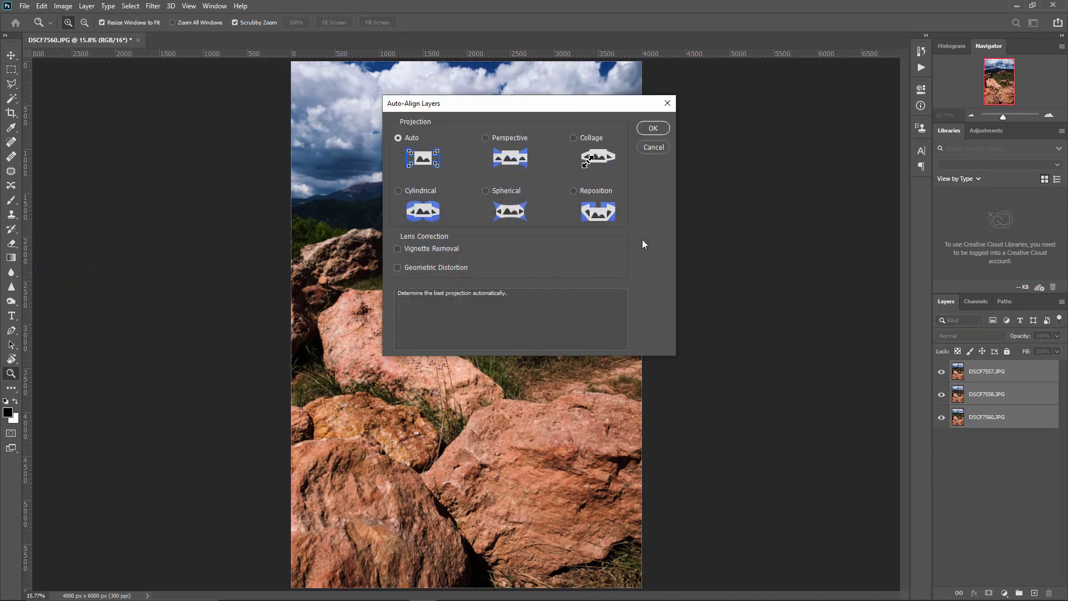
click(654, 128)
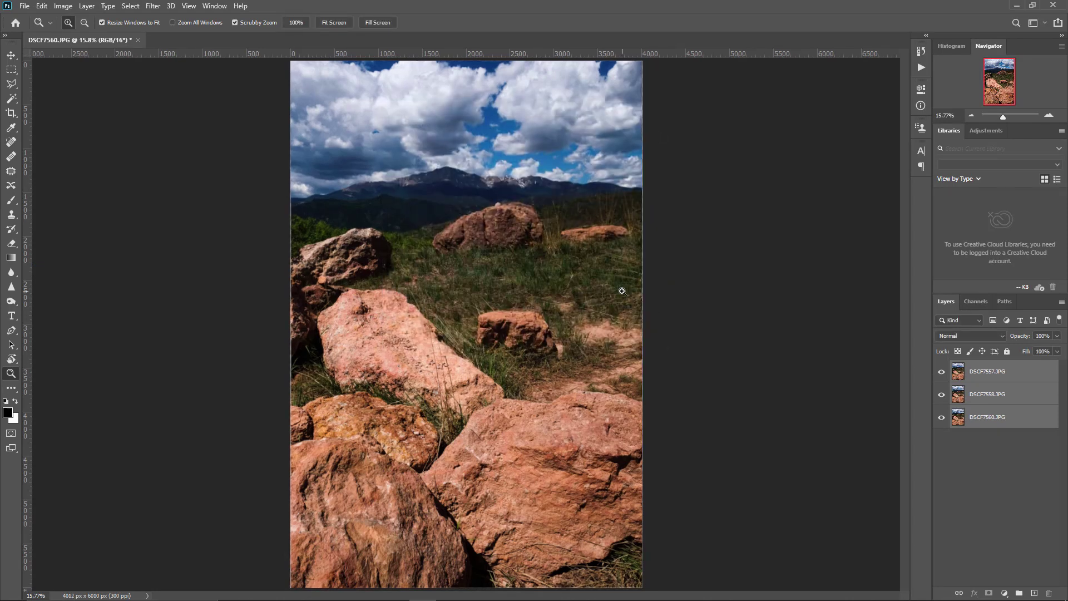
drag(647, 254, 725, 253)
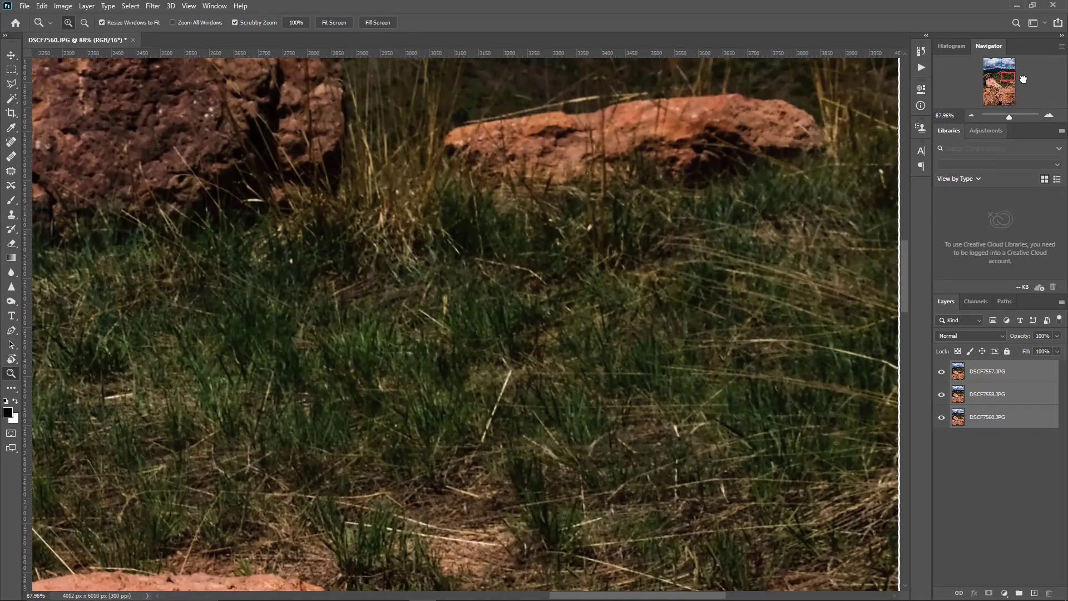
drag(715, 593, 745, 593)
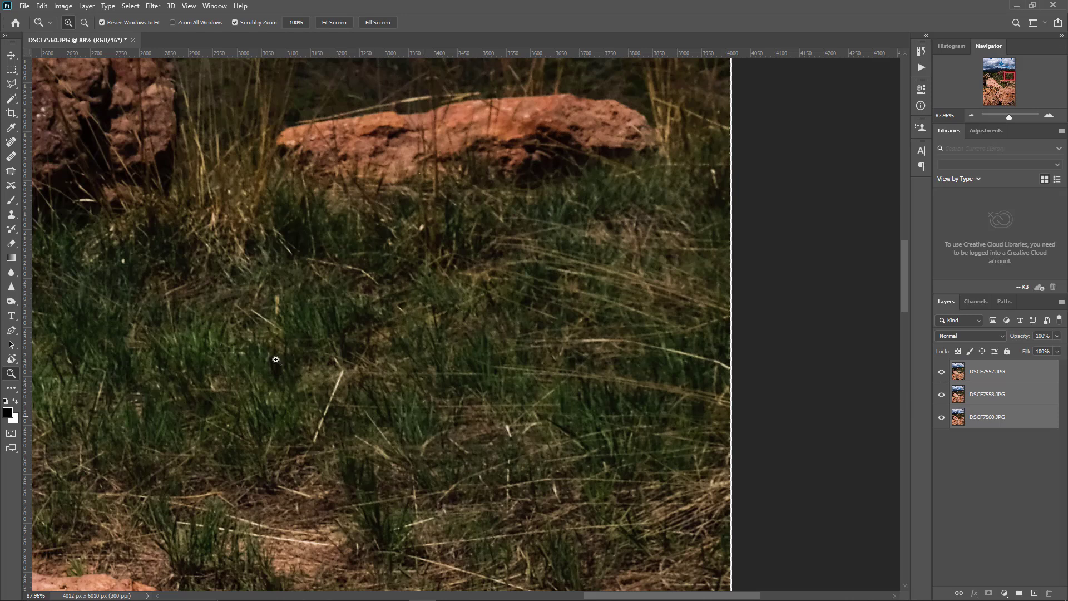
drag(511, 383, 390, 372)
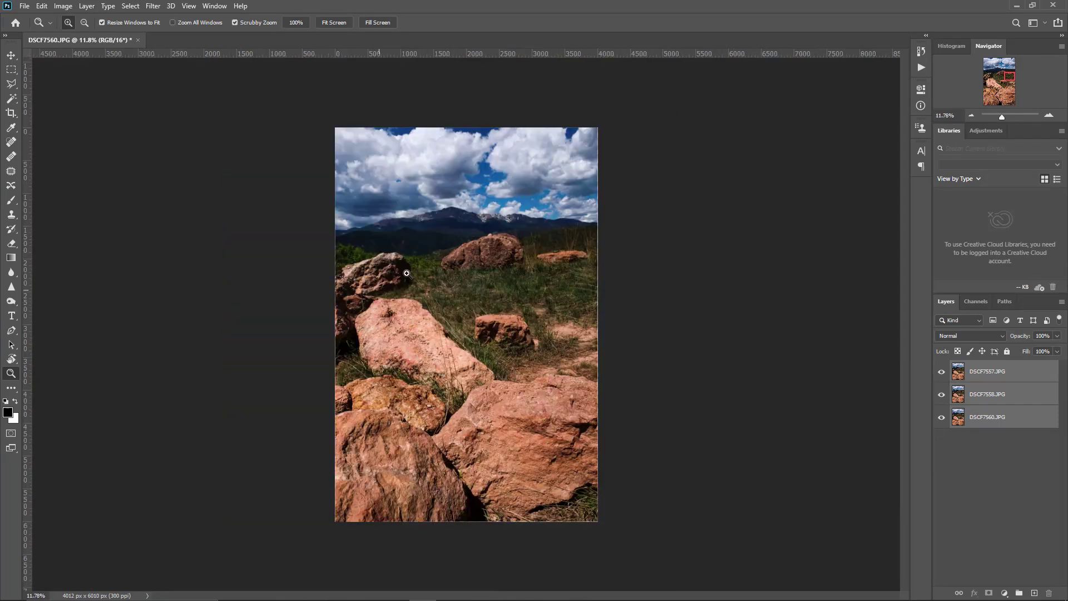
click(334, 22)
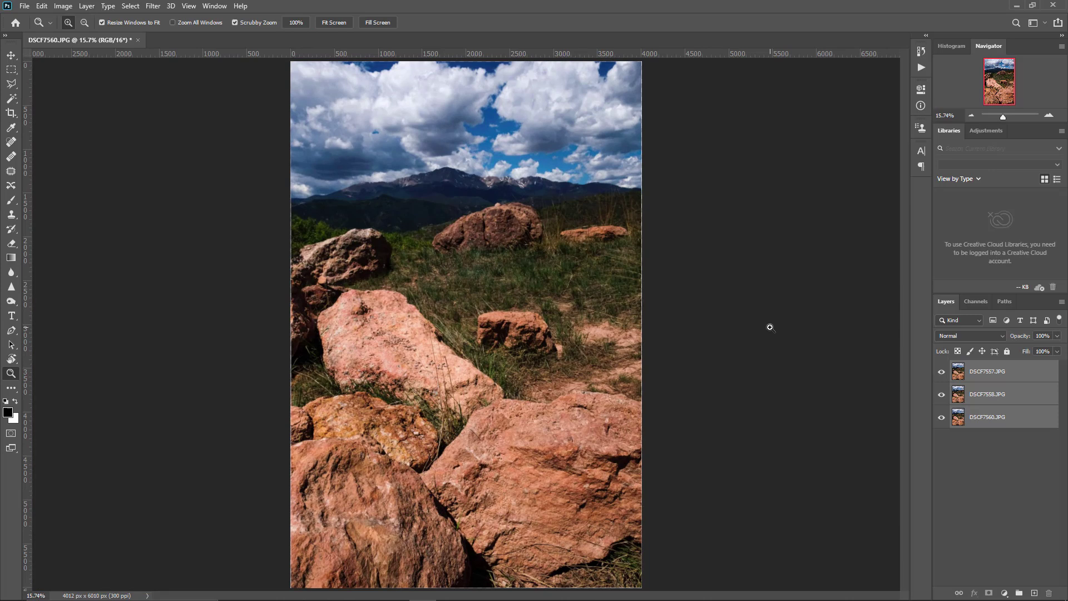
Auto-blend the layers using Stack Images with Seamless Tones and Colors.
click(42, 6)
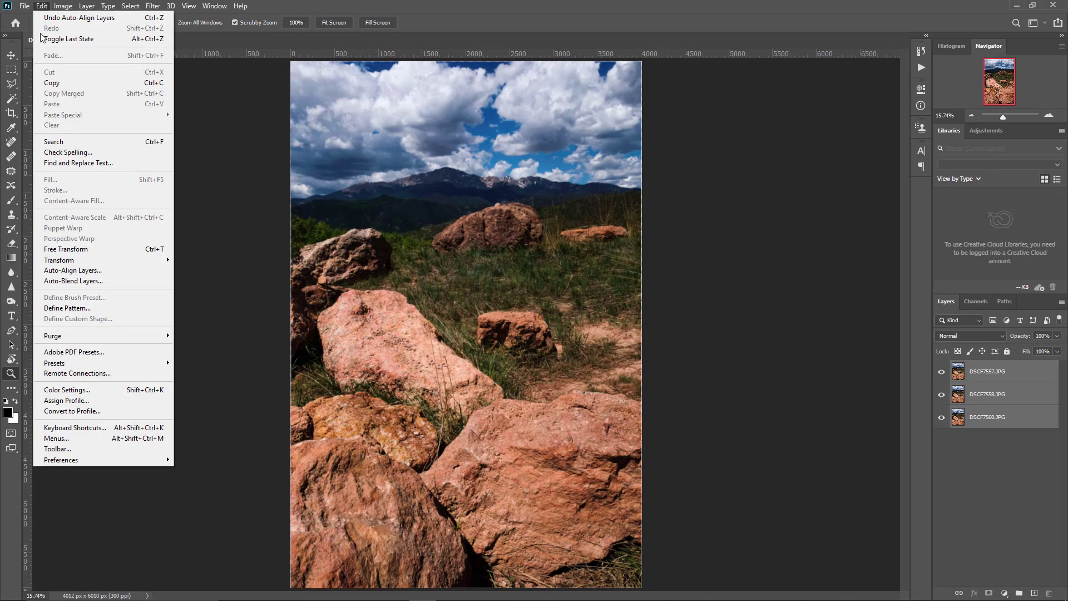
click(76, 281)
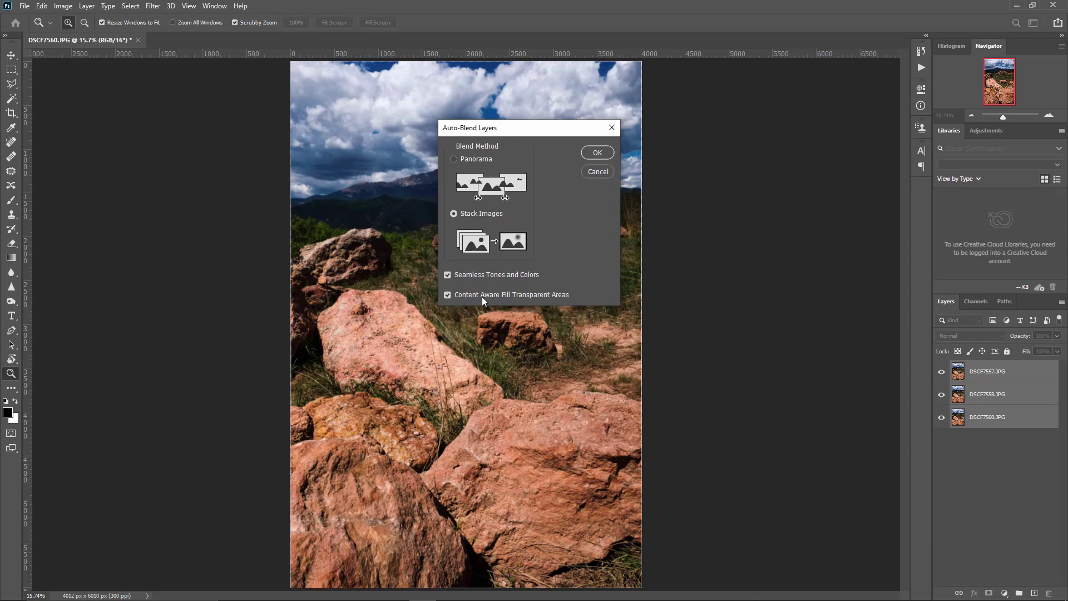
click(595, 156)
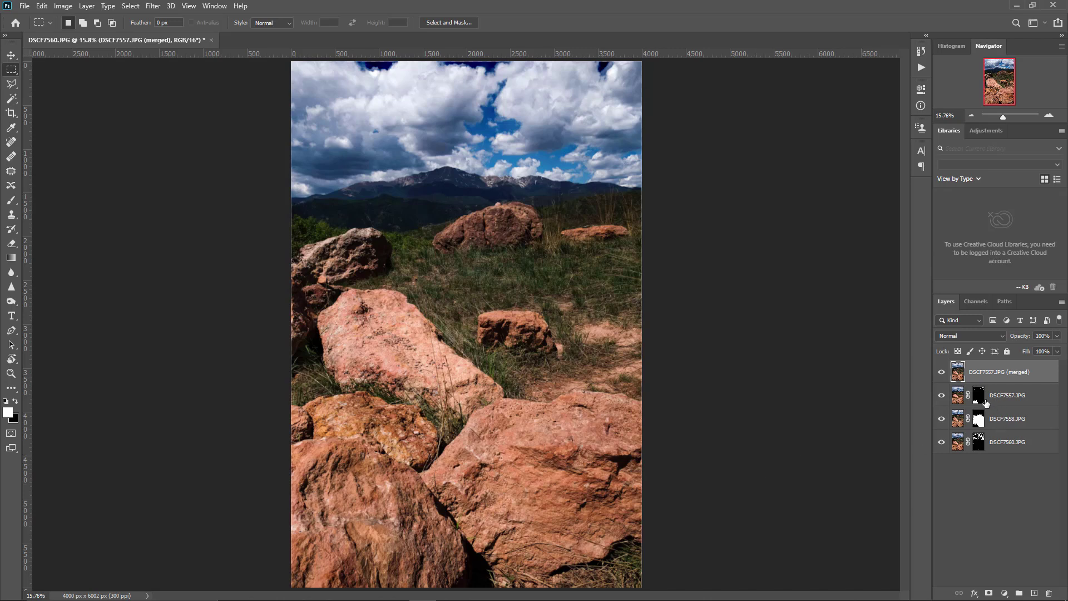
click(980, 421)
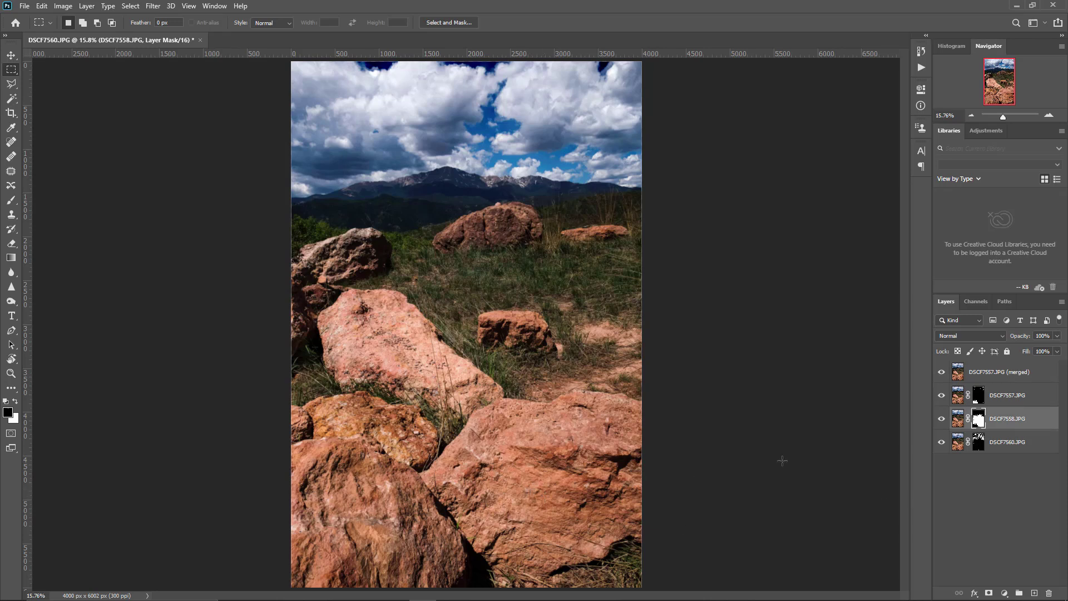
click(1032, 376)
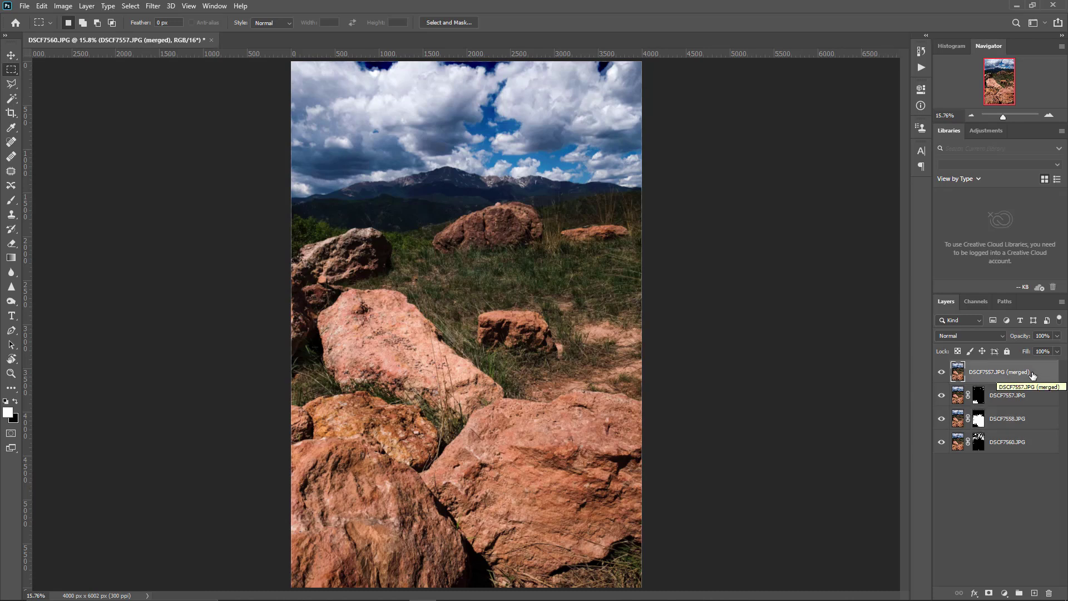